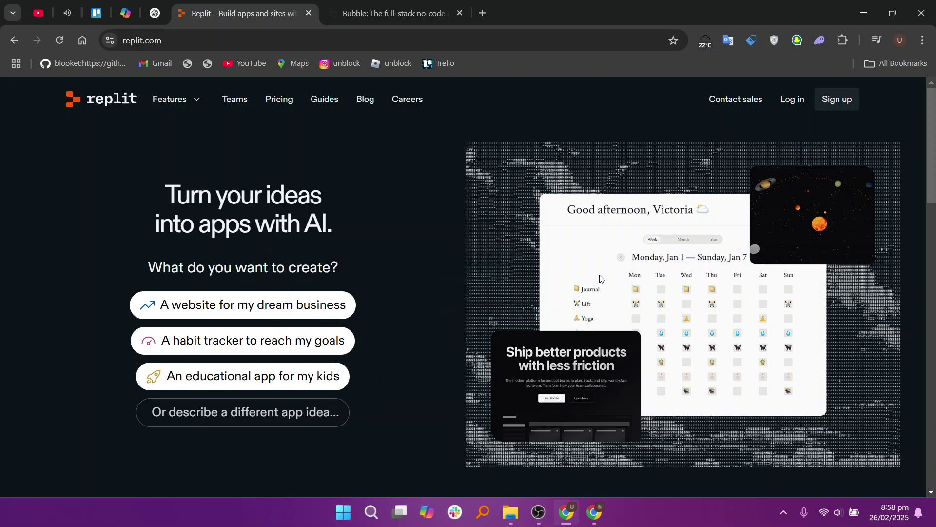
scroll(599, 303, down, 1)
scroll(600, 278, down, 1)
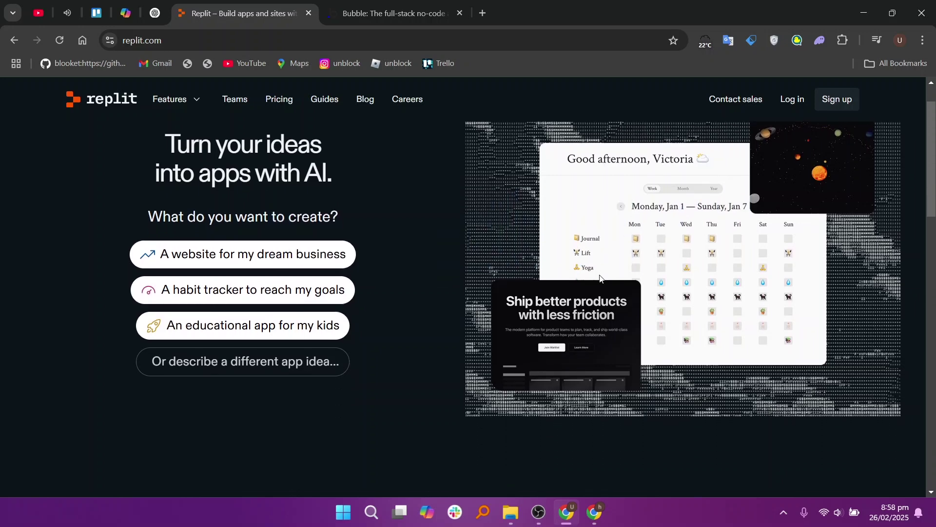
scroll(599, 279, down, 2)
scroll(600, 276, down, 3)
scroll(599, 276, down, 3)
scroll(599, 277, down, 2)
scroll(599, 277, down, 1)
scroll(599, 277, down, 1)
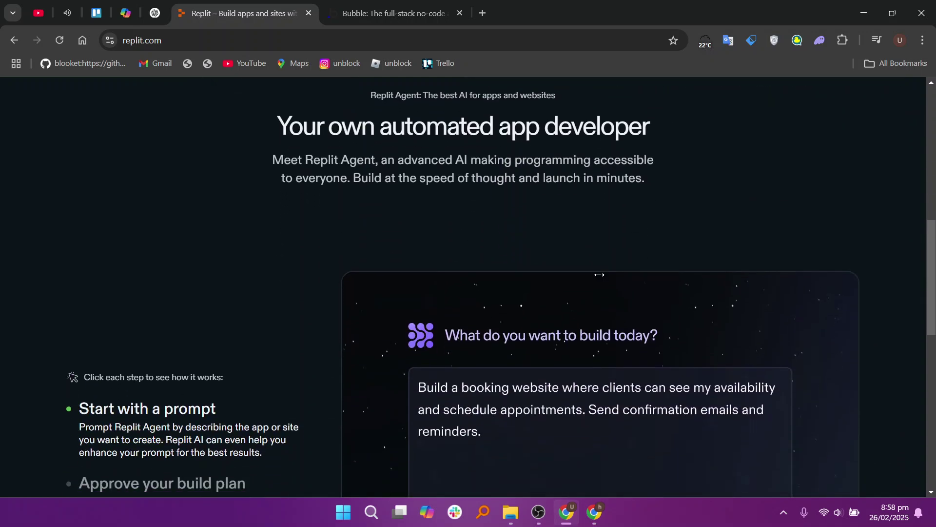
scroll(599, 276, down, 2)
scroll(598, 277, down, 1)
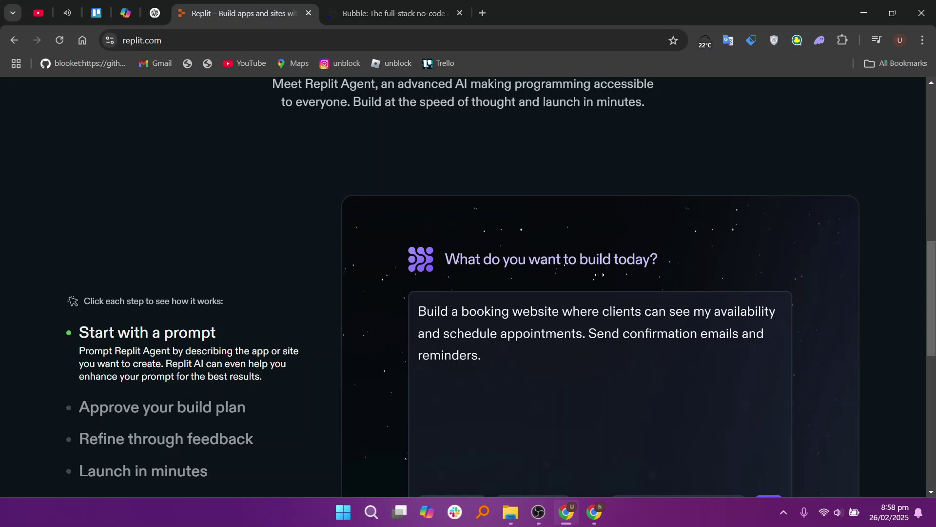
scroll(600, 275, down, 3)
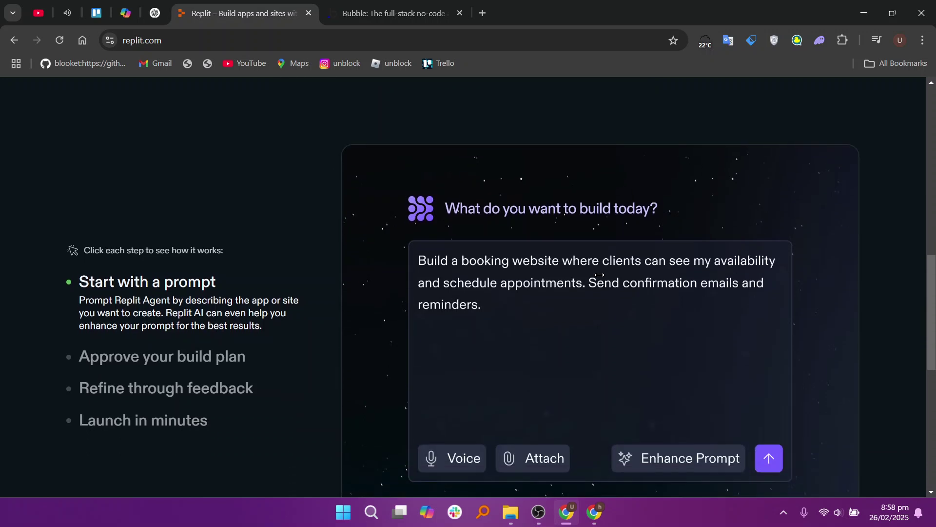
scroll(599, 276, down, 2)
scroll(600, 275, down, 1)
scroll(600, 275, down, 1)
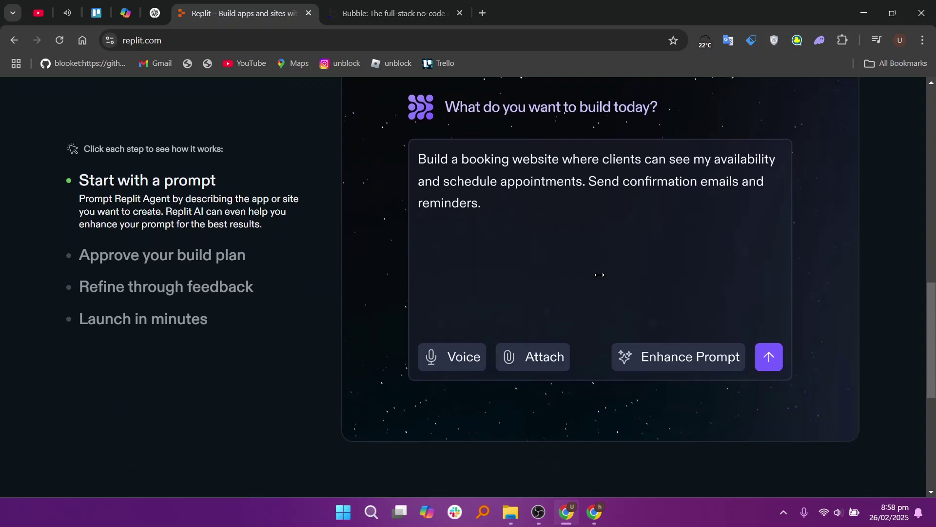
scroll(600, 275, down, 1)
scroll(600, 275, down, 1)
scroll(600, 275, down, 3)
scroll(600, 275, down, 3)
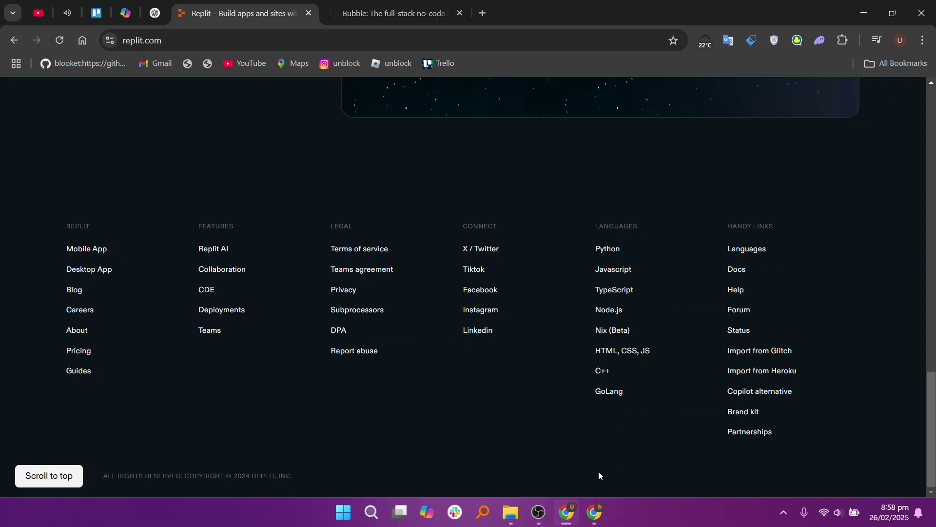
Leave Replit's footer links for the Bubble homepage tab with its no-code app builder headline
key(ctrl+Tab)
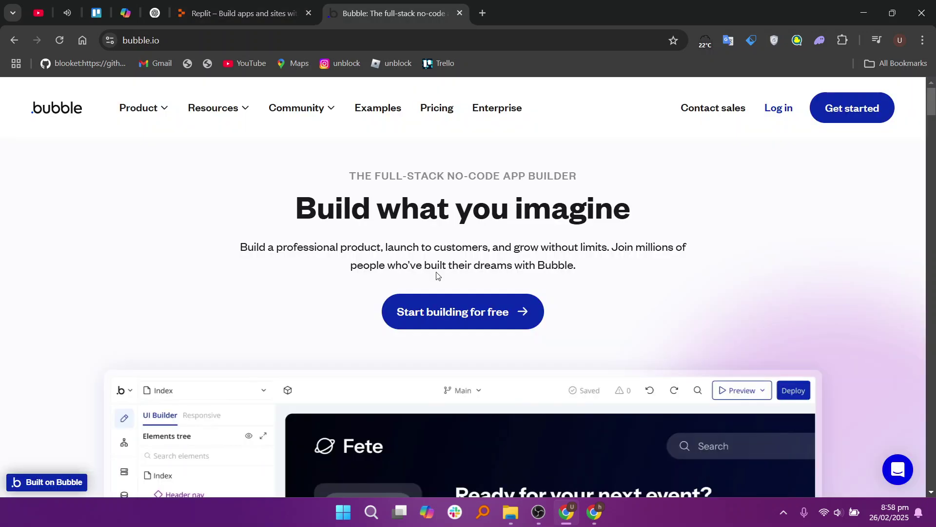
scroll(435, 274, down, 2)
scroll(437, 275, down, 2)
scroll(437, 271, down, 1)
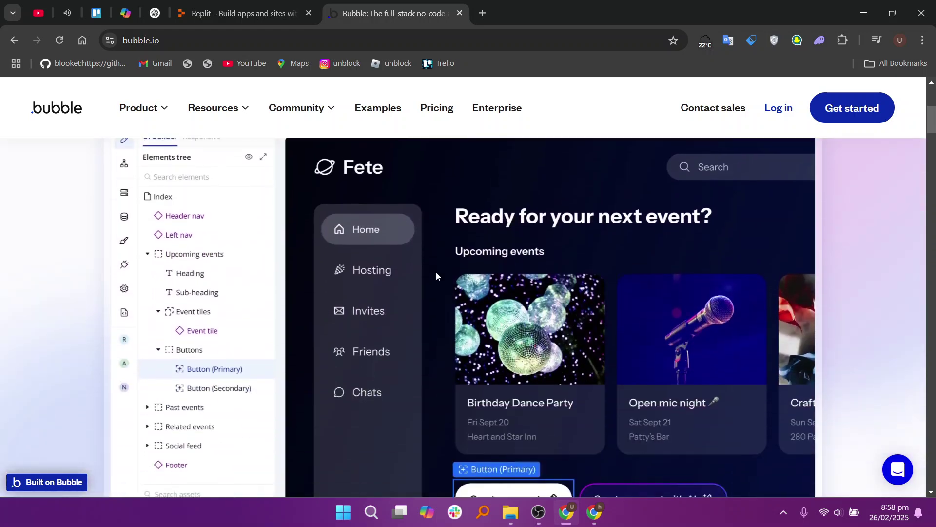
scroll(436, 271, down, 3)
scroll(437, 274, down, 2)
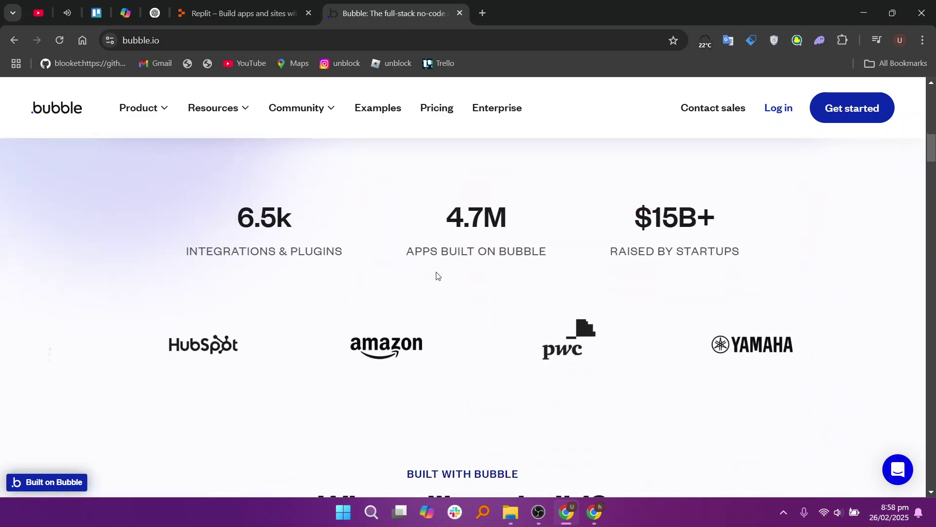
scroll(436, 275, down, 1)
scroll(436, 275, down, 1)
scroll(436, 274, down, 3)
scroll(436, 272, down, 1)
scroll(436, 272, down, 3)
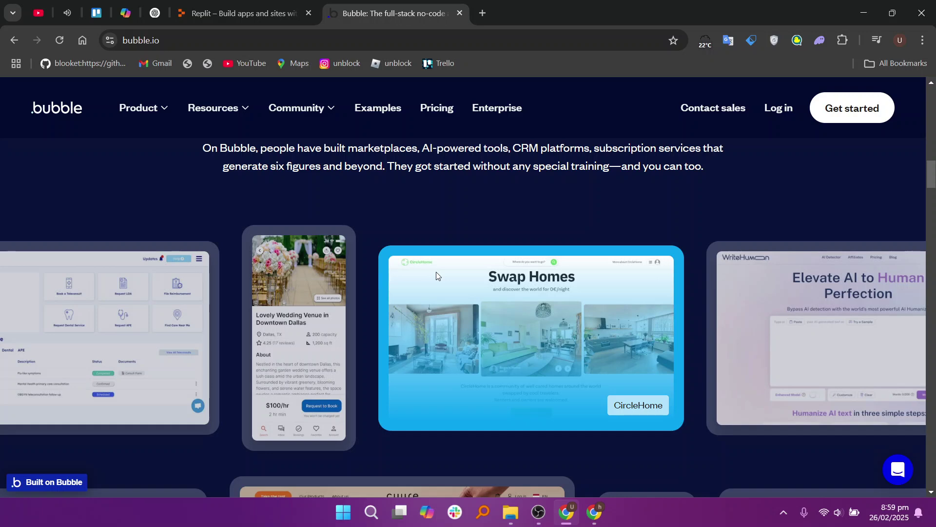
scroll(436, 276, down, 2)
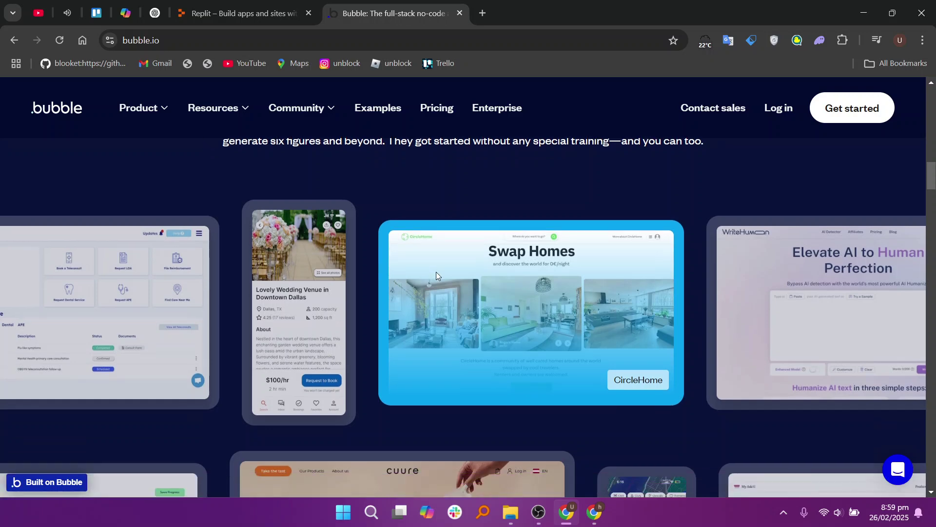
scroll(436, 275, down, 2)
scroll(436, 276, down, 3)
scroll(436, 276, down, 1)
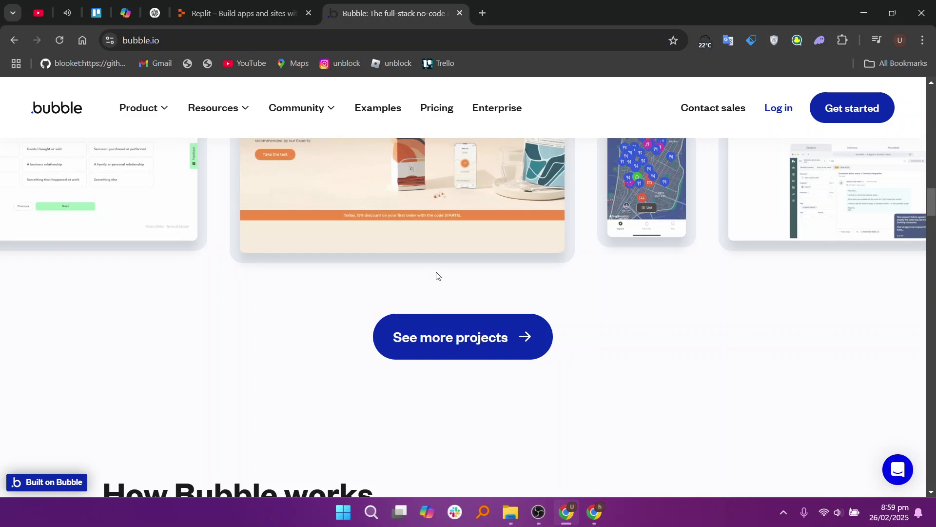
scroll(436, 276, down, 1)
scroll(436, 276, down, 1)
scroll(437, 276, down, 4)
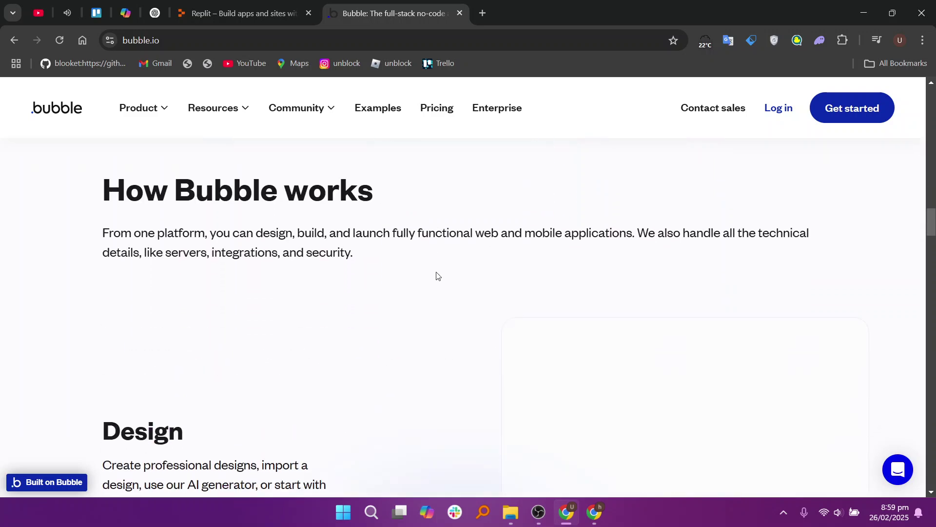
scroll(436, 276, down, 3)
scroll(436, 276, down, 2)
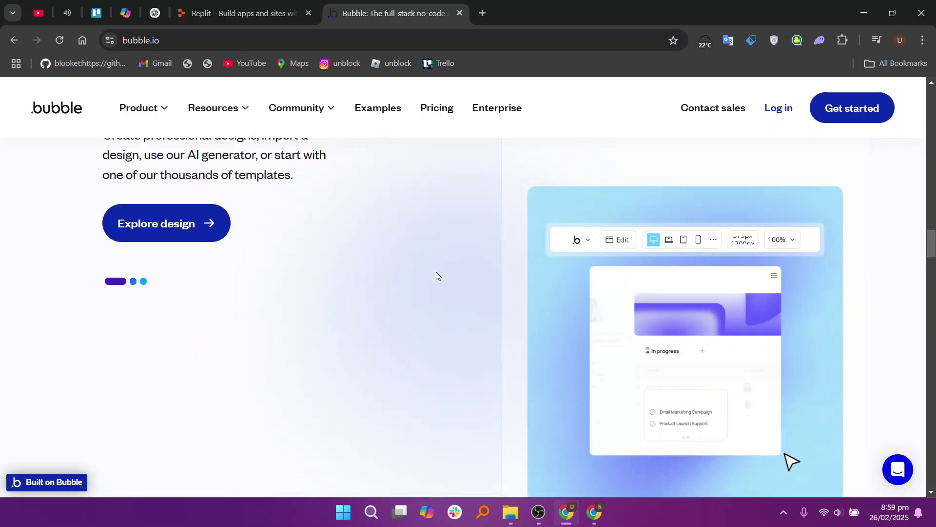